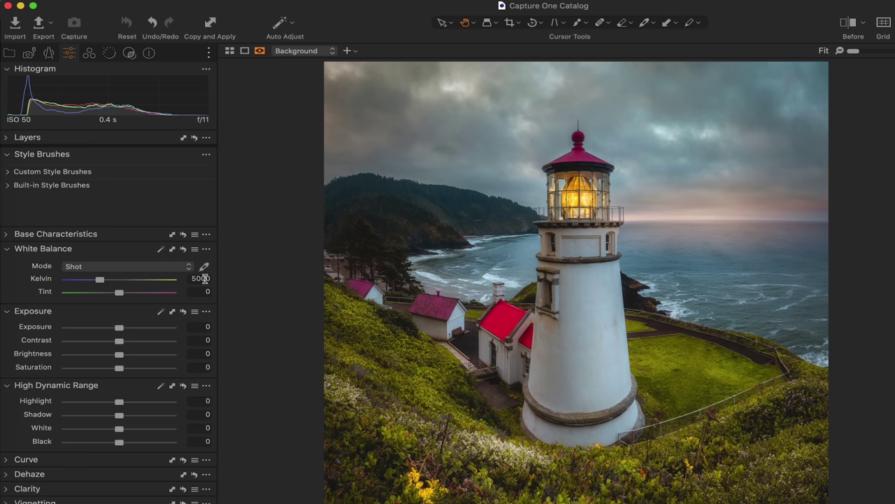
- Sample the lighthouse's white wall for a 6855 K, -9.5 tint white balance, then show the Curve tool
left_click(614, 342)
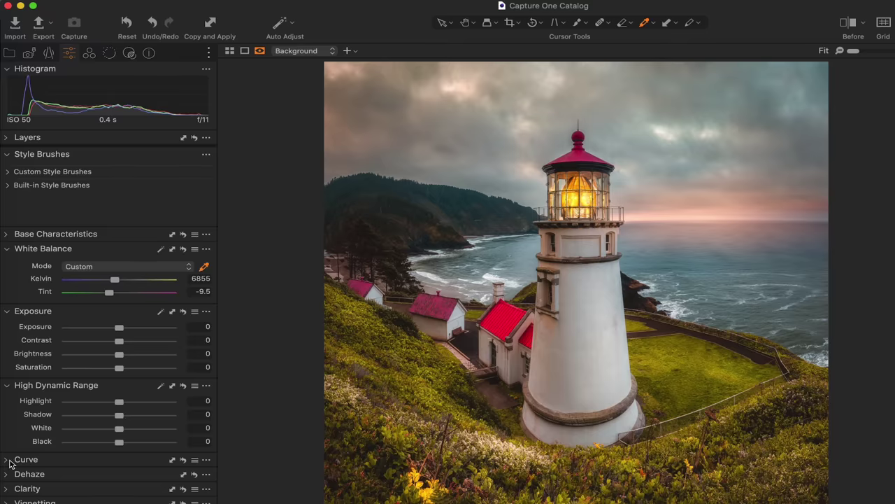
left_click(10, 463)
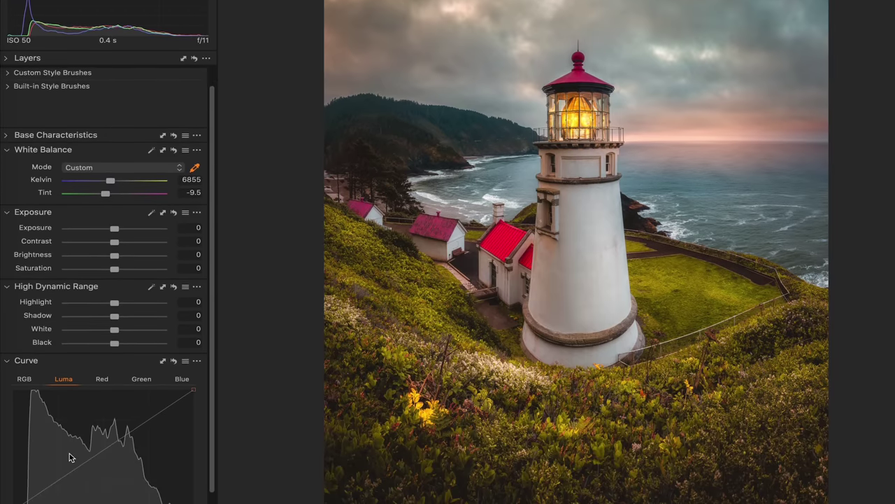
- Collapse the Curve tool and raise Clarity to about 19
left_click(18, 348)
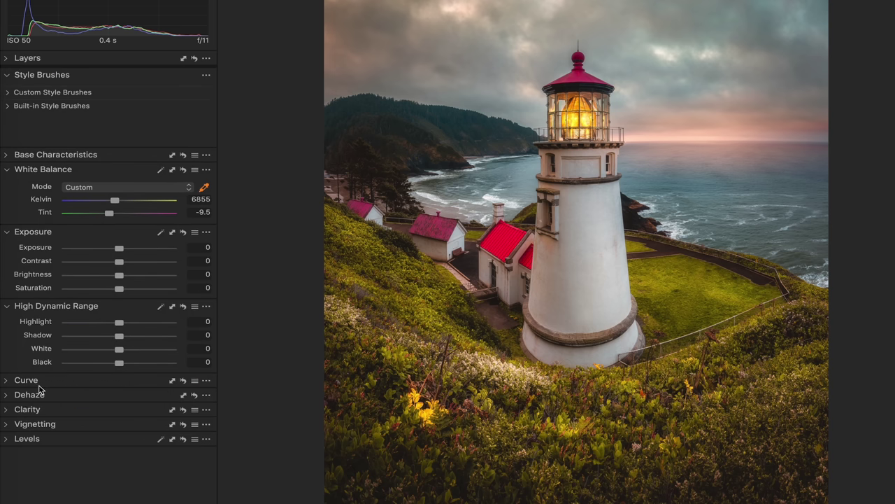
left_click(9, 412)
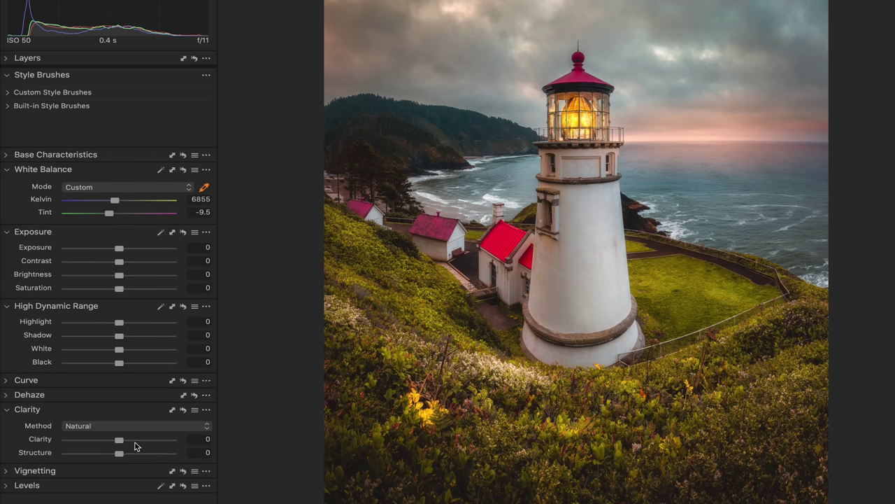
left_click_drag(127, 438, 128, 438)
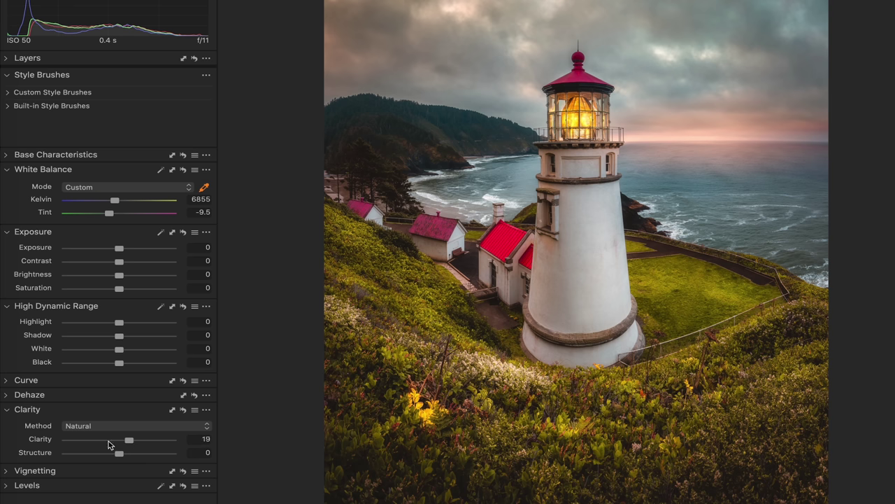
- Add a -0.45 corner-darkening vignette and move the Clarity tool above the Curve tool
left_click(8, 472)
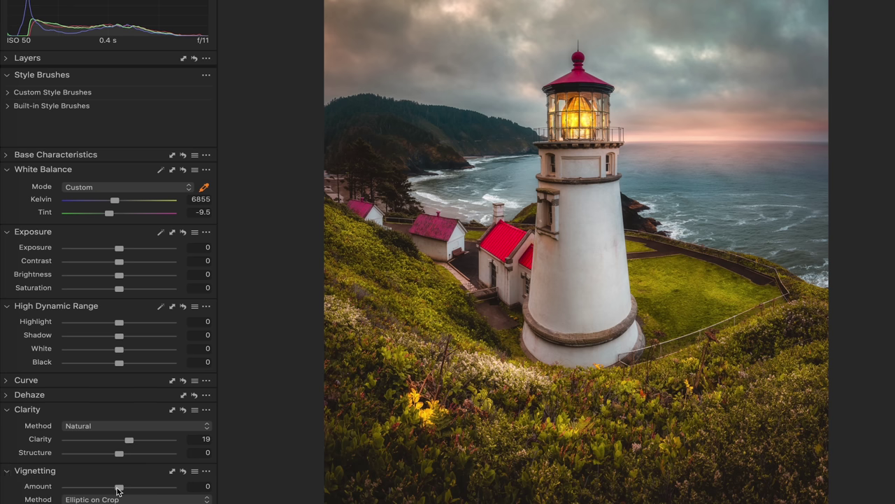
left_click_drag(117, 489, 112, 490)
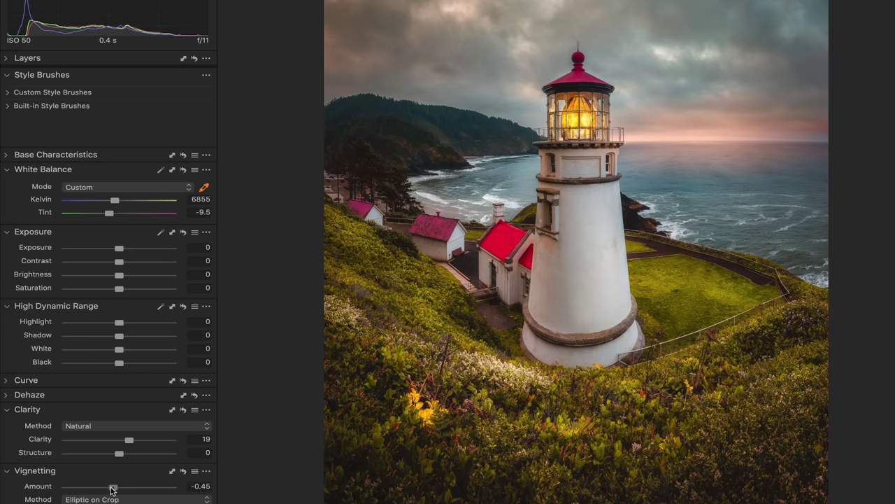
left_click(7, 473)
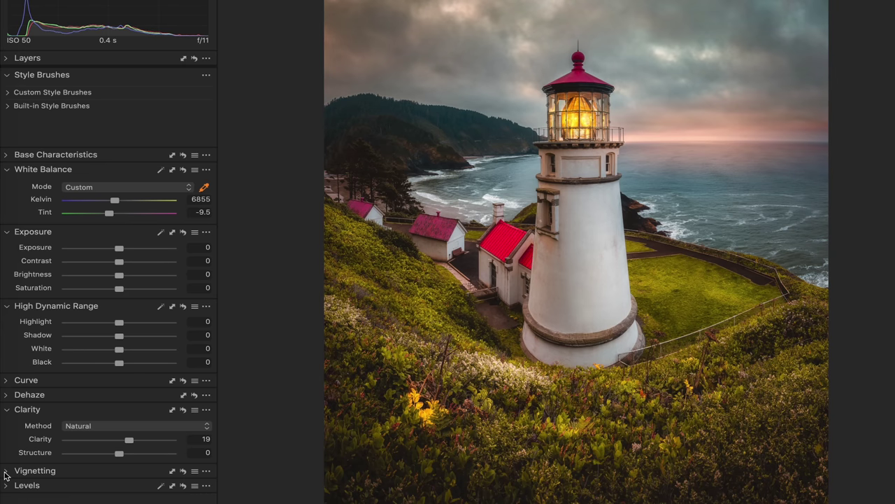
left_click(9, 410)
mouse_move(51, 409)
left_mouse_down()
mouse_move(58, 366)
mouse_move(56, 412)
left_mouse_up()
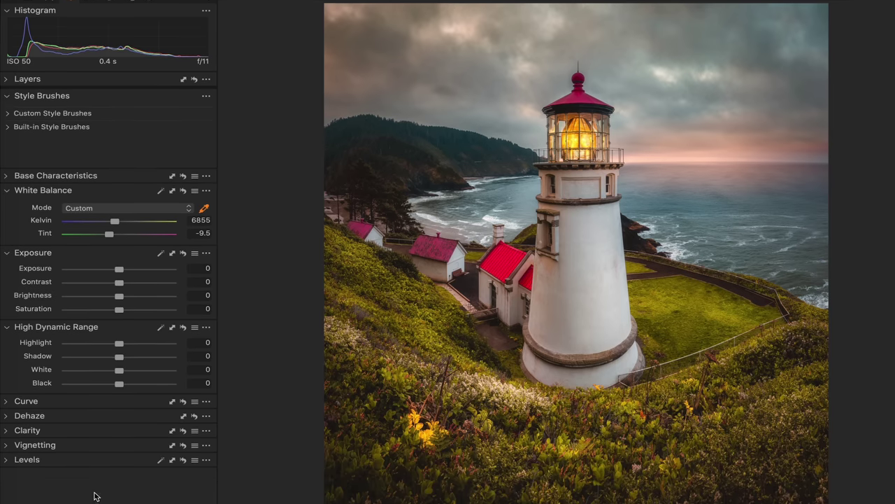
right_click(96, 477)
mouse_move(120, 482)
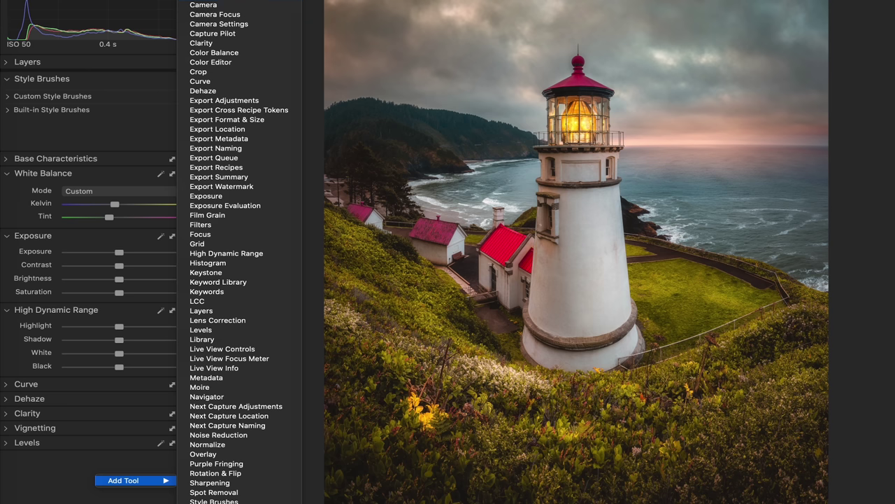
left_click(210, 454)
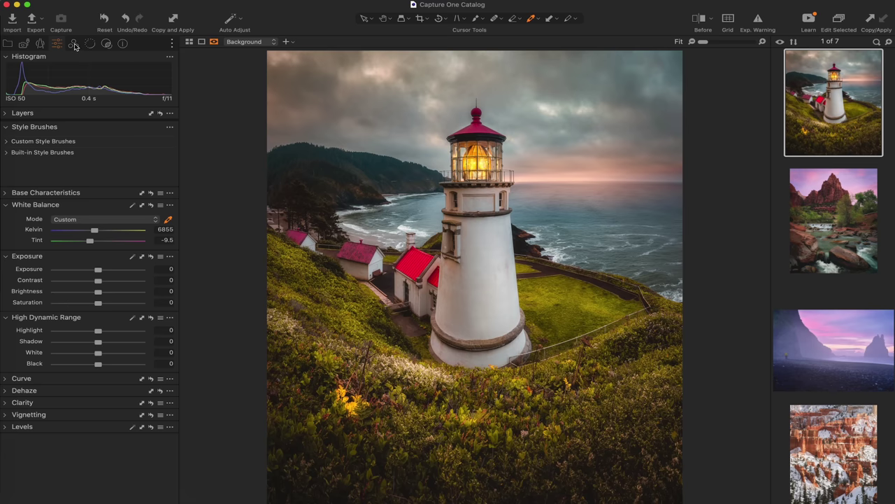
- Shift the yellows' hue slightly in the Color Editor
left_click(74, 44)
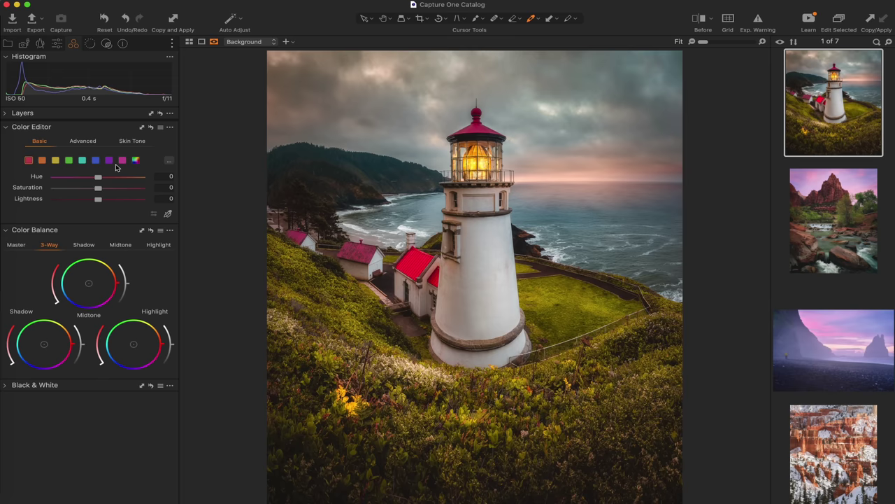
left_click(55, 161)
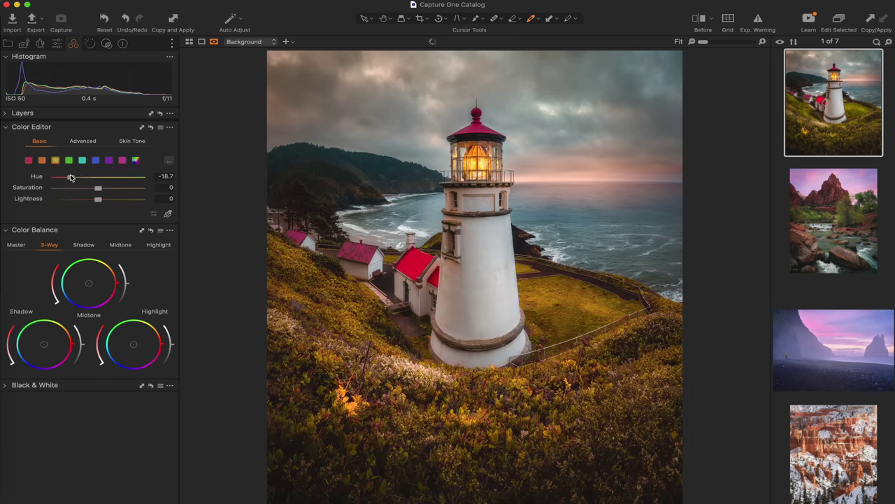
left_click_drag(89, 178, 91, 178)
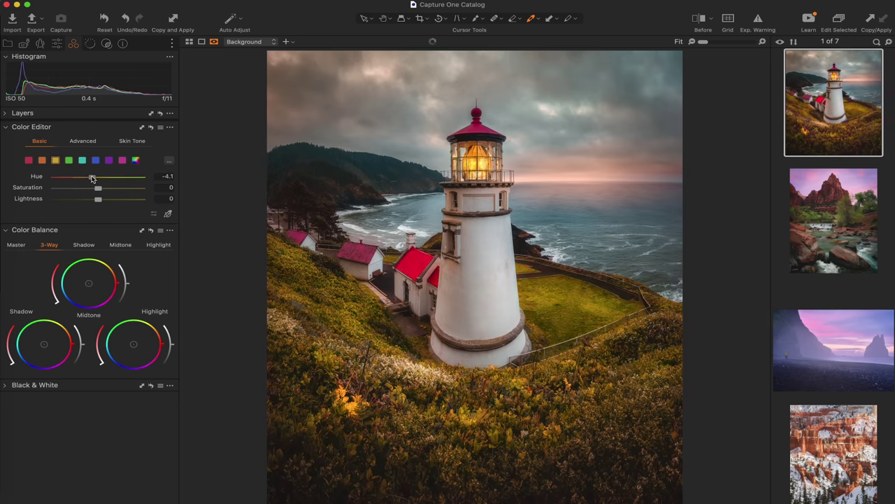
- Try an orange shift on the red roofs, reset red hue to 0, and tint shadows blue
left_click(27, 161)
left_click_drag(106, 181, 133, 179)
double_click(91, 181)
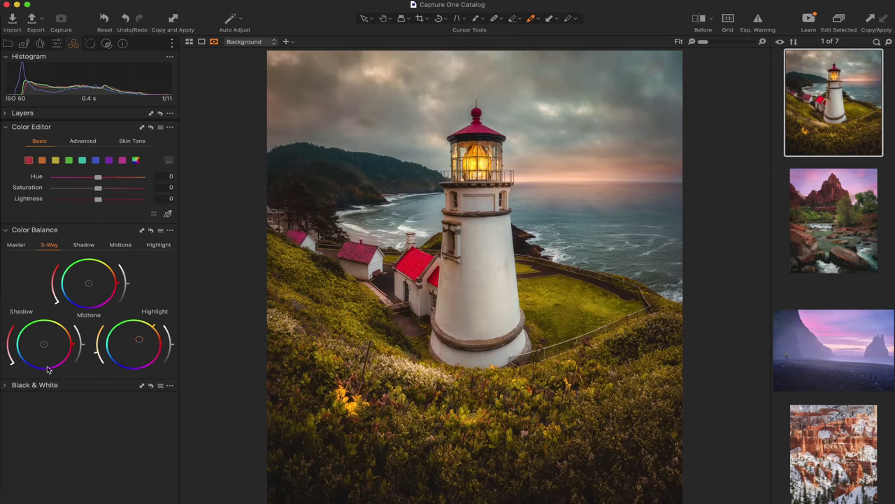
left_click_drag(42, 346, 38, 346)
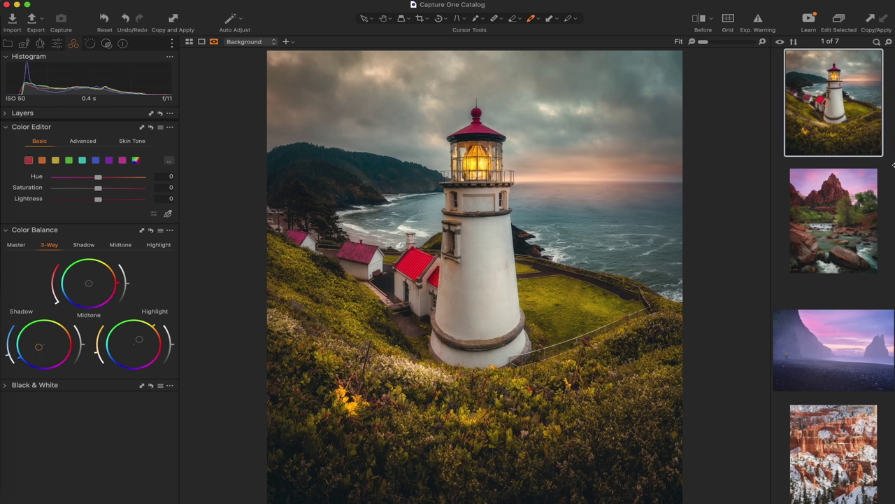
- Toggle the Before view twice to compare the unedited lighthouse photo with the edited version
key("y")
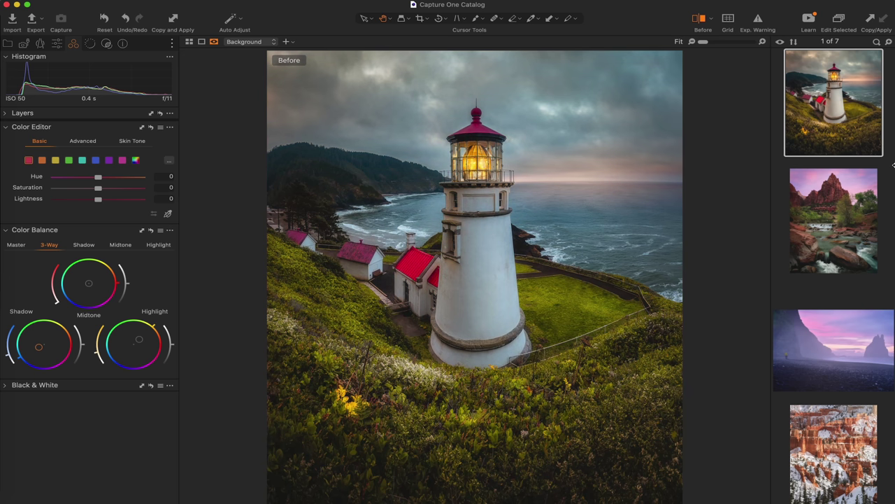
key("y")
key("y")
key("y")
key("y")
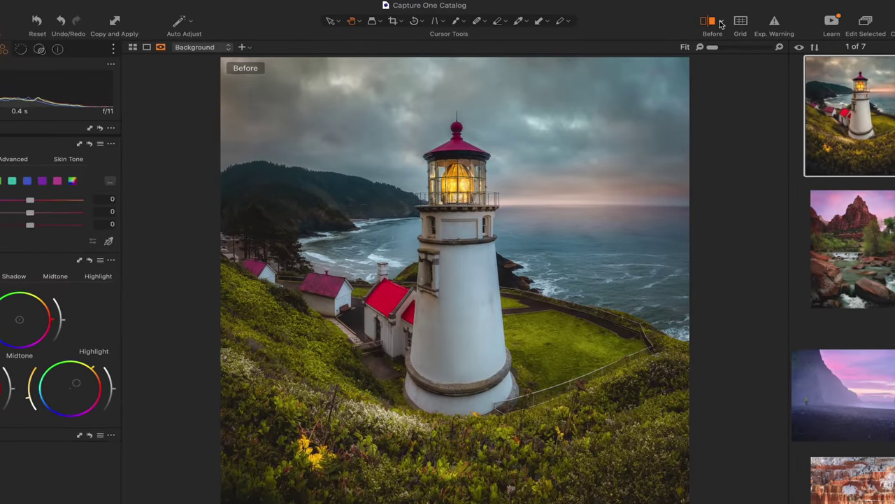
- Compare original and edited photo with the Split View Slider around the tower, then turn Before view off
left_click(713, 17)
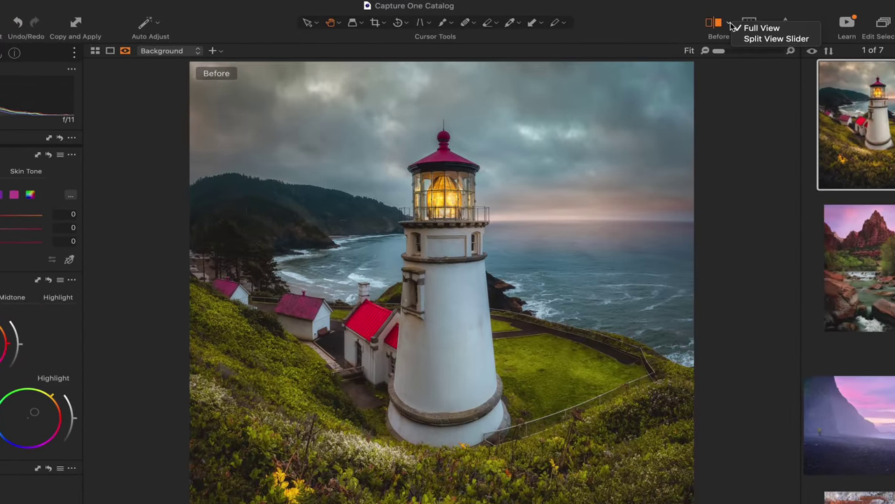
left_click(749, 40)
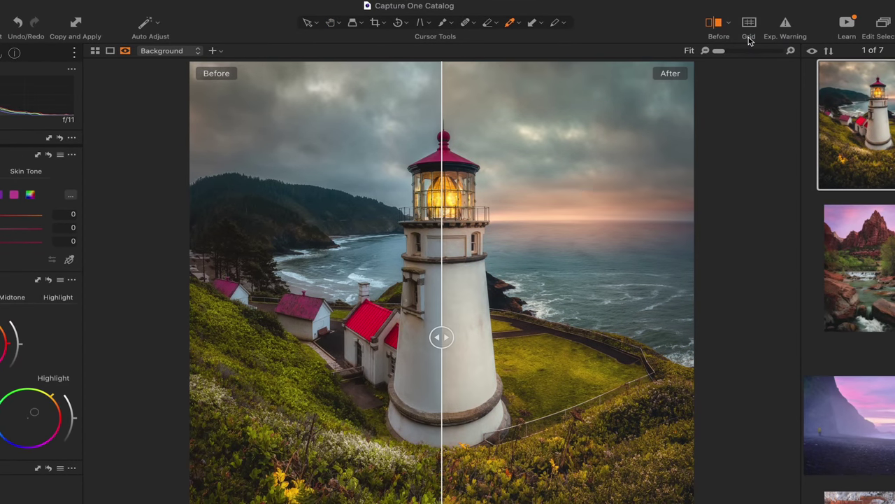
left_click_drag(411, 341, 502, 338)
left_click_drag(467, 384, 486, 365)
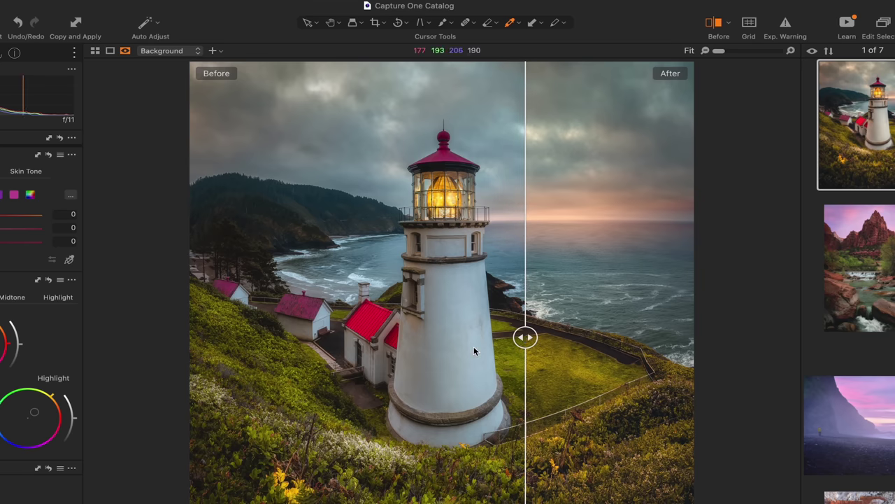
key("y")
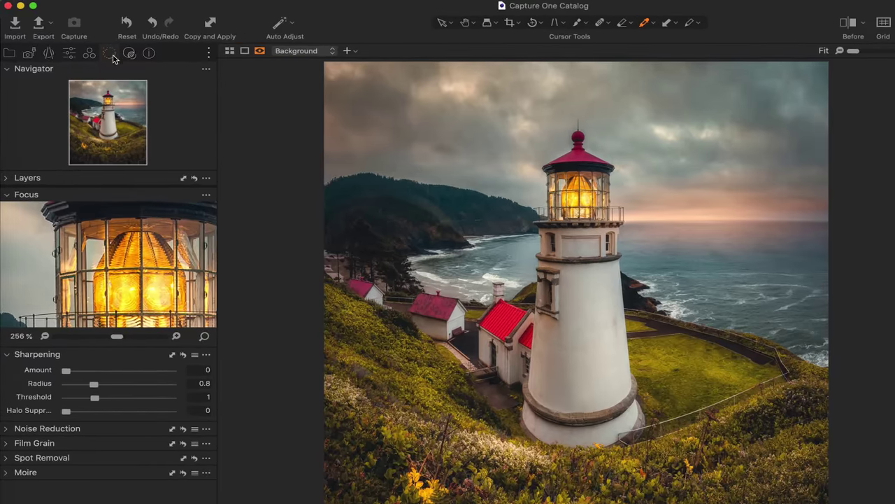
- Test sharpening on the magnified lantern preview, return Amount to 0, and expand Noise Reduction
left_click_drag(105, 260, 89, 234)
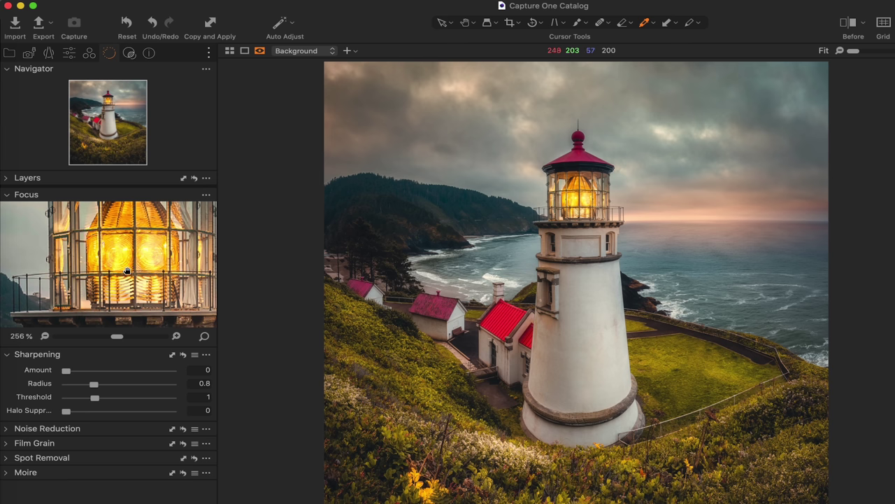
mouse_move(136, 275)
left_mouse_down()
mouse_move(122, 275)
mouse_move(117, 286)
mouse_move(128, 287)
left_mouse_up()
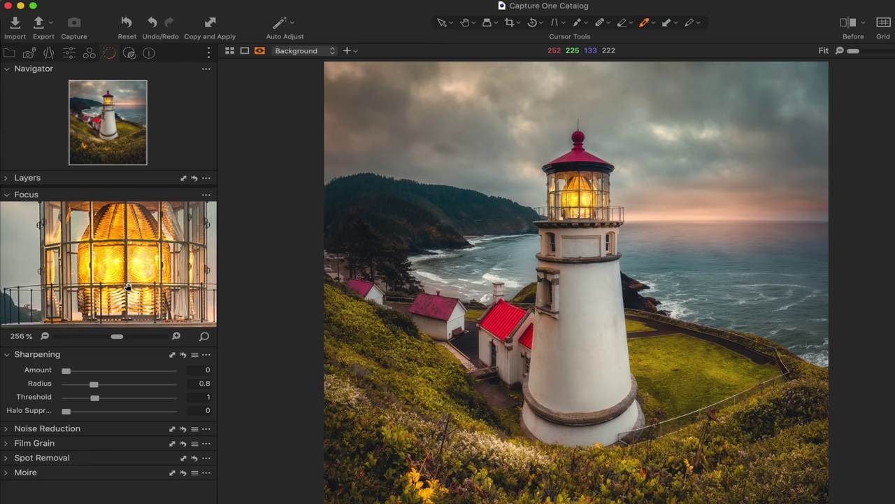
mouse_move(113, 340)
left_mouse_down()
mouse_move(138, 339)
mouse_move(107, 340)
left_mouse_up()
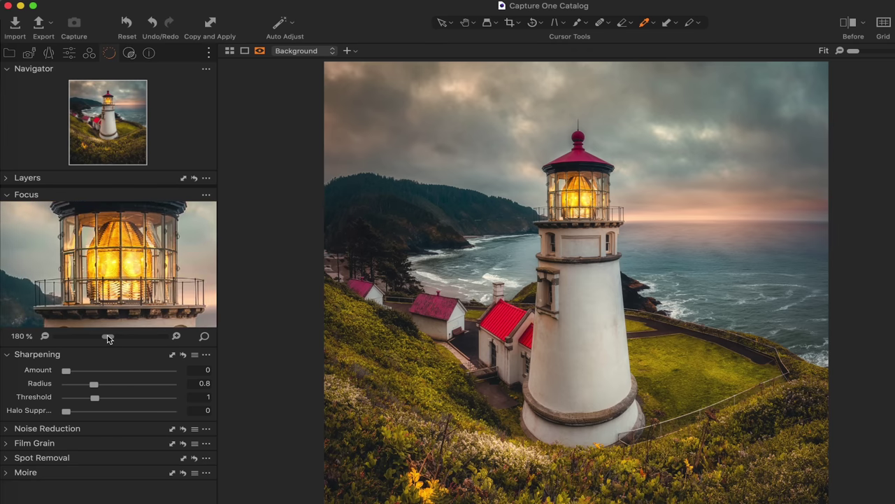
left_click_drag(100, 370, 127, 376)
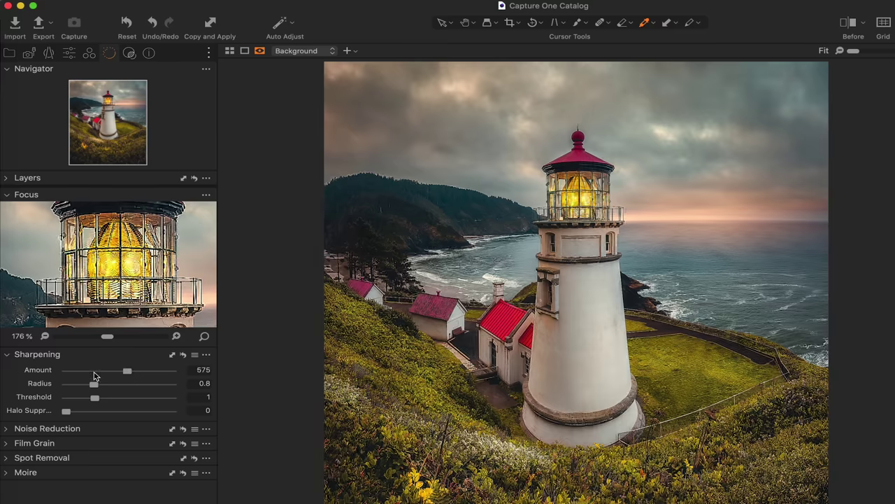
left_click_drag(94, 373, 56, 369)
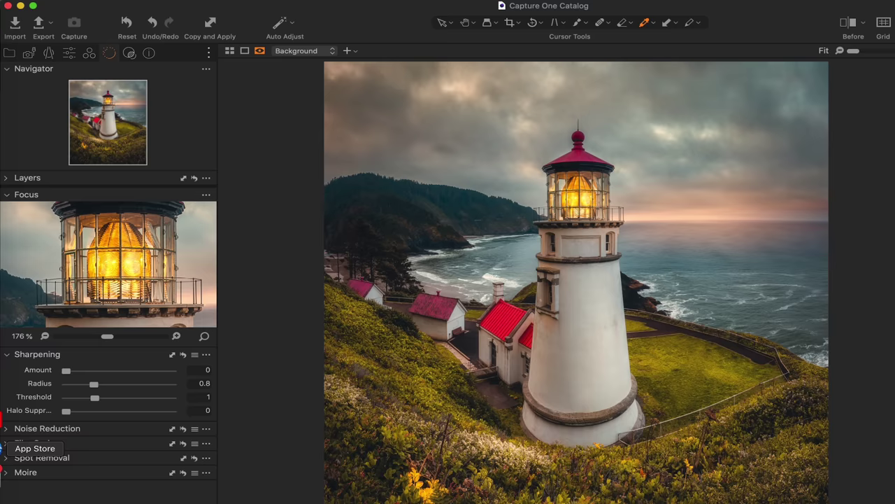
left_click(6, 429)
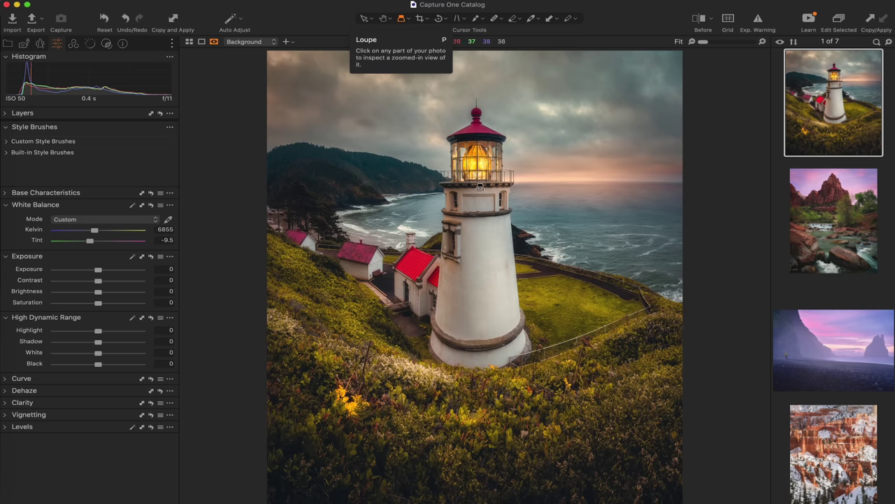
left_click_drag(475, 191, 475, 155)
left_click_drag(321, 153, 320, 153)
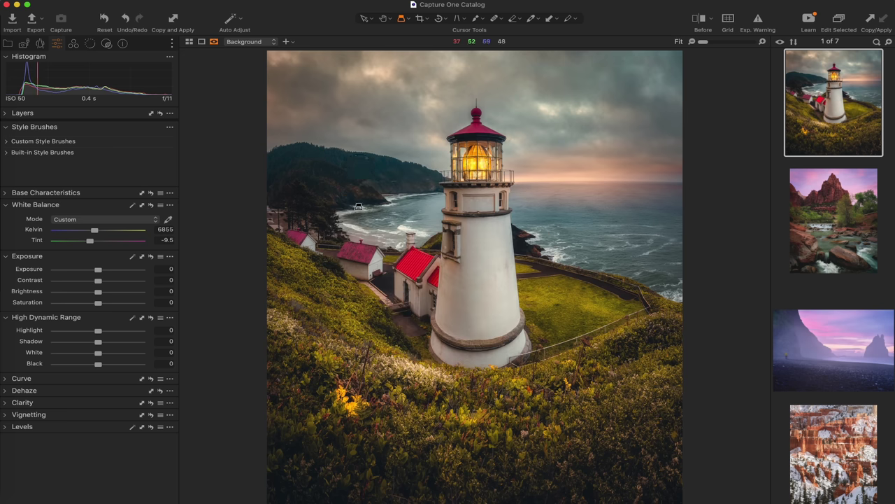
left_click_drag(412, 281, 412, 280)
left_click_drag(345, 413, 459, 335)
left_click(406, 19)
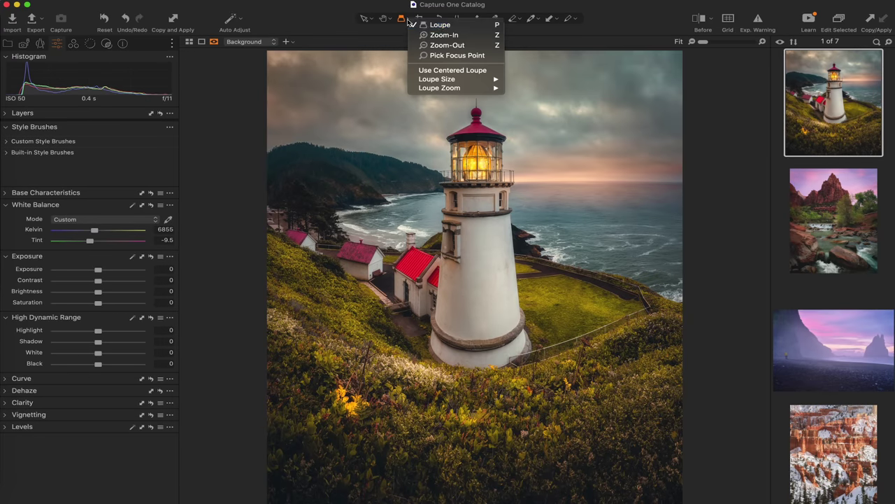
mouse_move(433, 82)
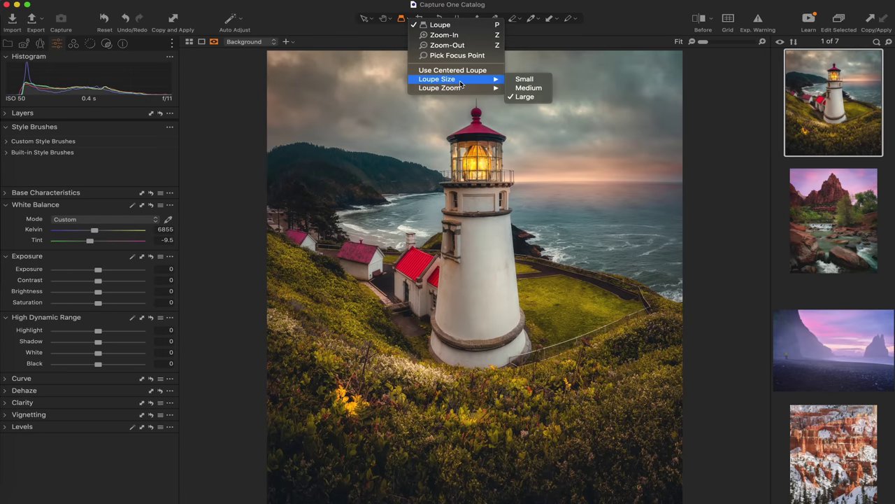
left_click(524, 79)
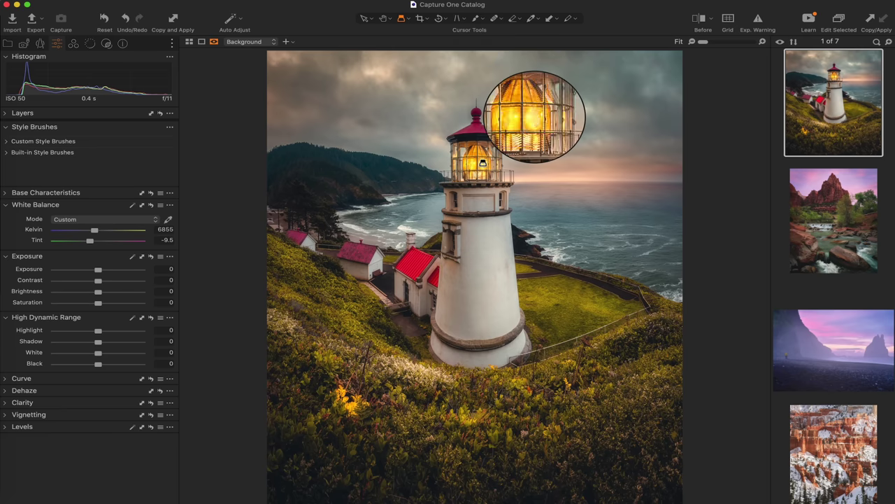
left_click(413, 22)
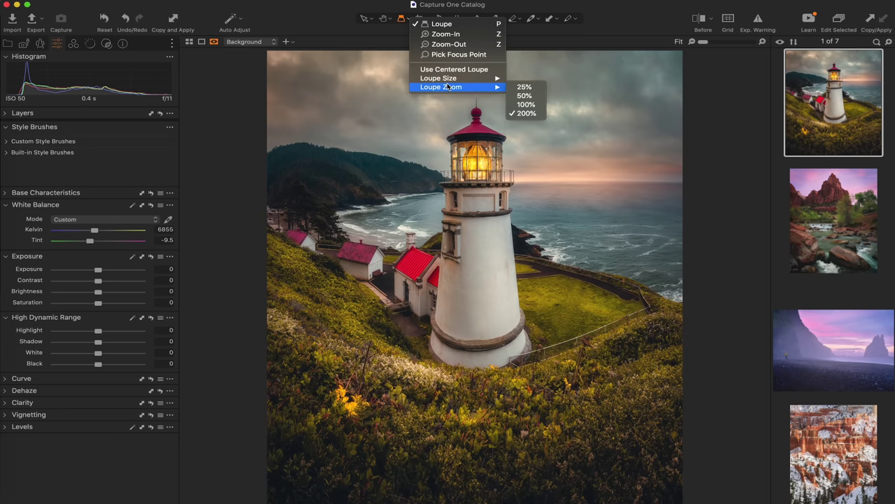
mouse_move(451, 78)
left_click(537, 98)
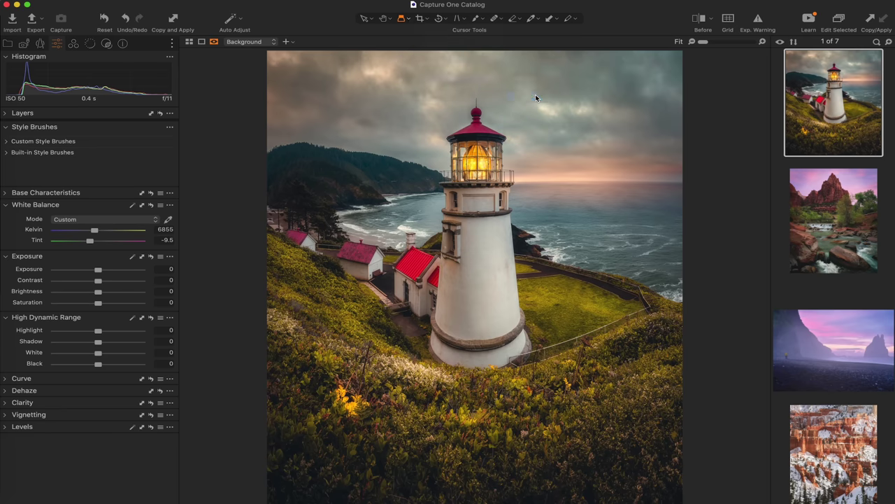
left_click(409, 21)
mouse_move(428, 88)
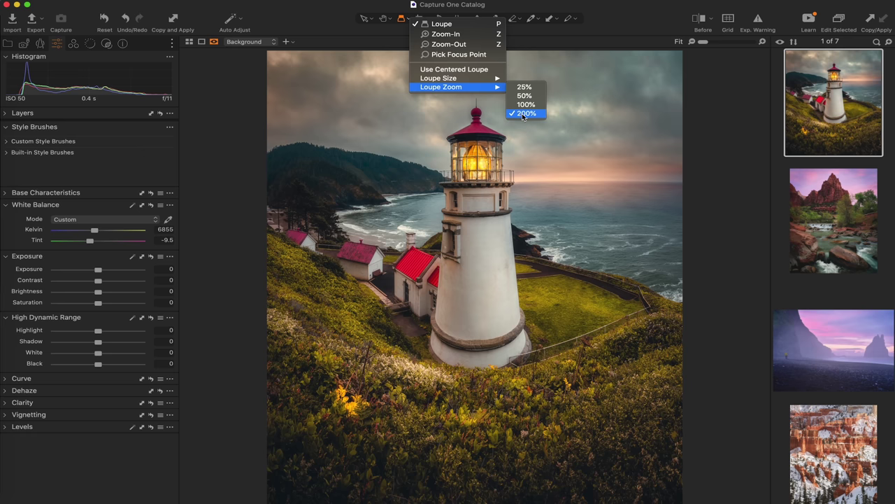
left_click(475, 156)
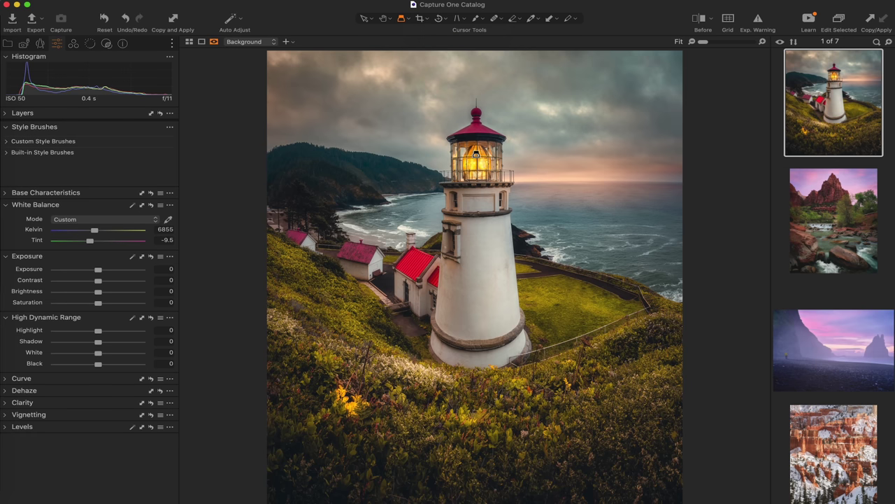
left_click_drag(476, 157, 476, 137)
left_click_drag(325, 279, 325, 279)
left_click_drag(411, 266, 411, 265)
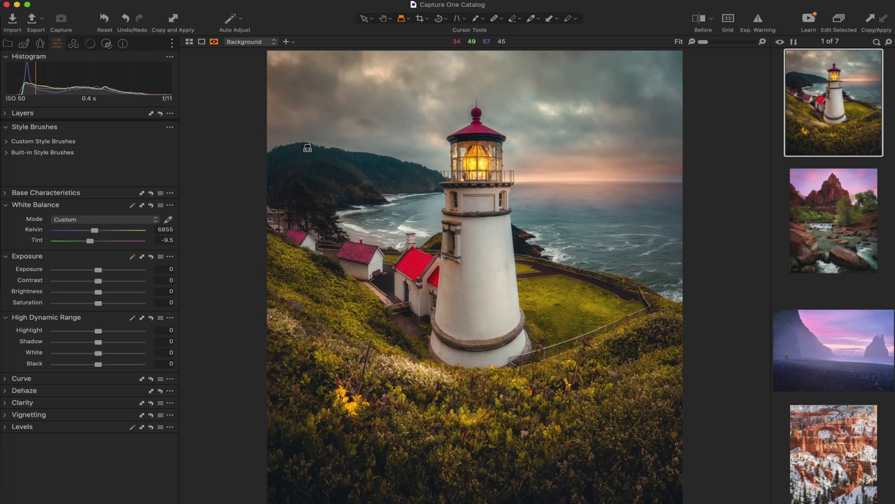
left_click_drag(307, 148, 468, 242)
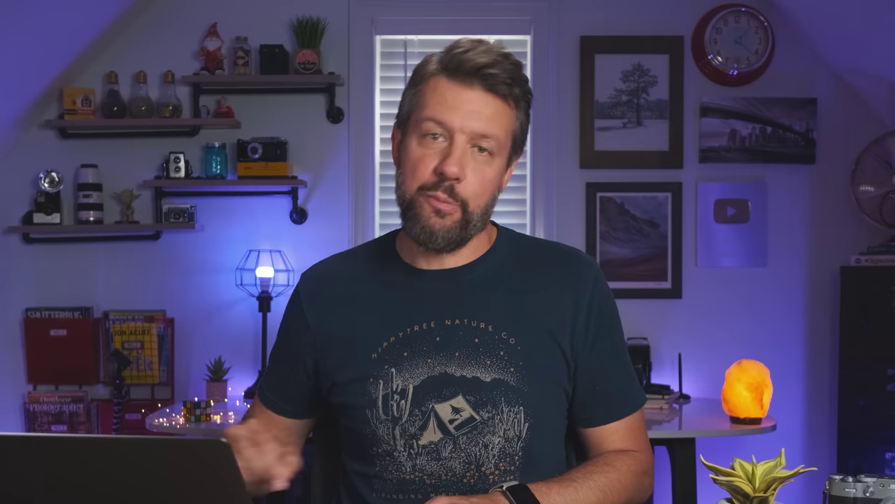